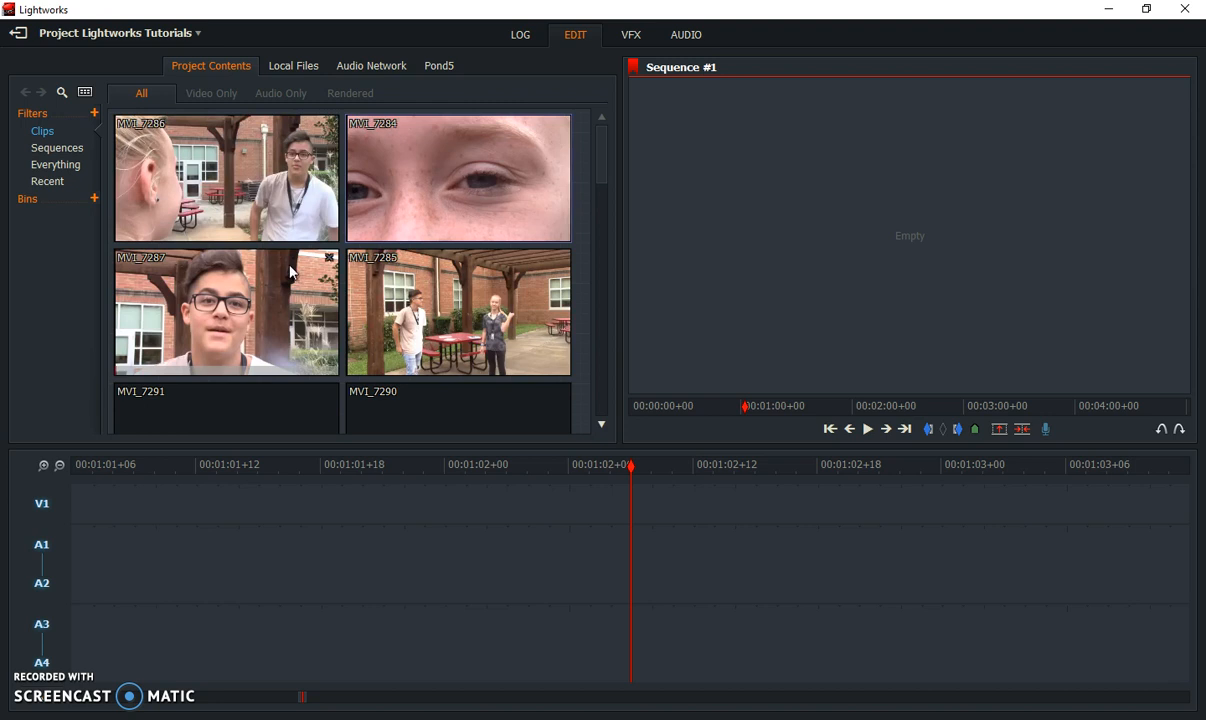
# View the MVI_7284 clip in the Log workspace and return to the Edit workspace
pyautogui.click(520, 36)
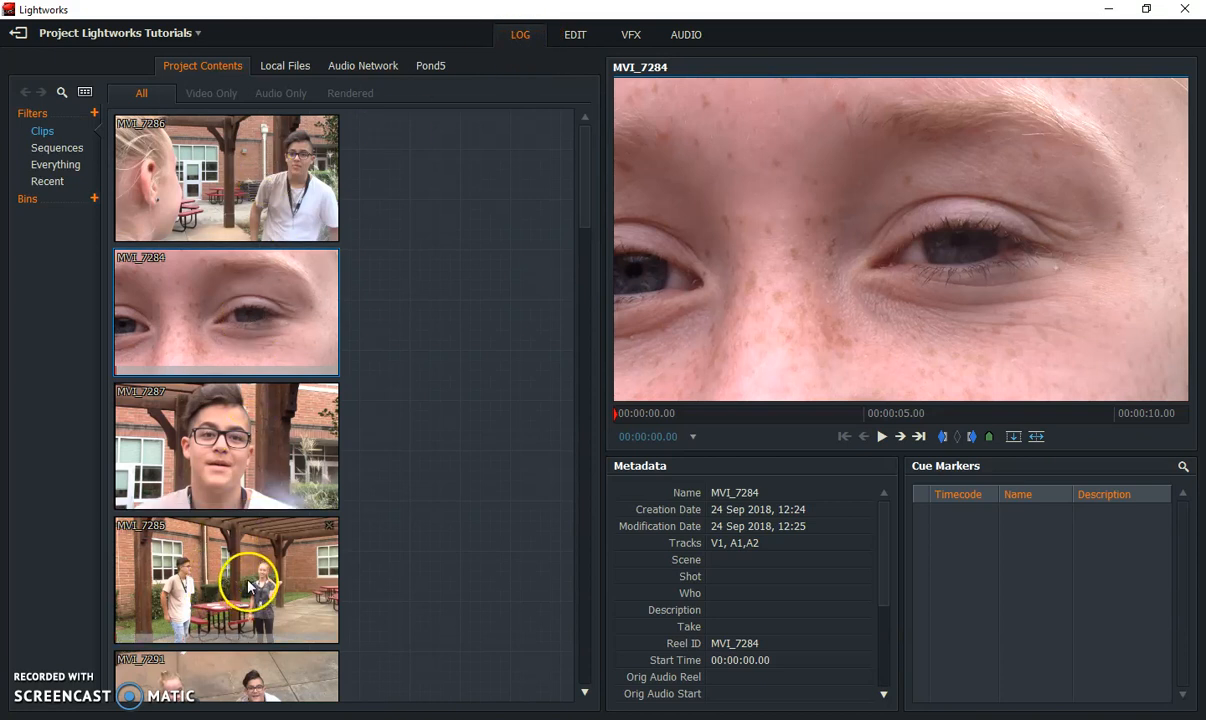
pyautogui.click(581, 40)
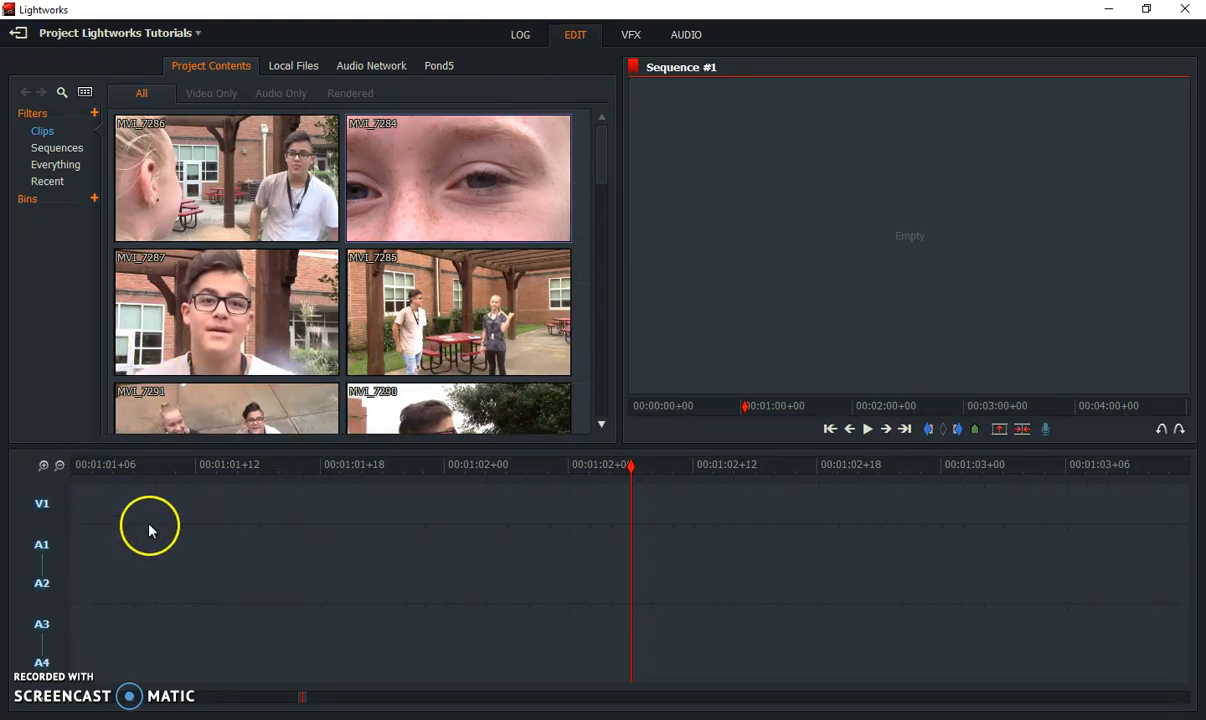
# Place the whole MVI_7284 clip on the sequence timeline and remove it again
pyautogui.click(60, 466)
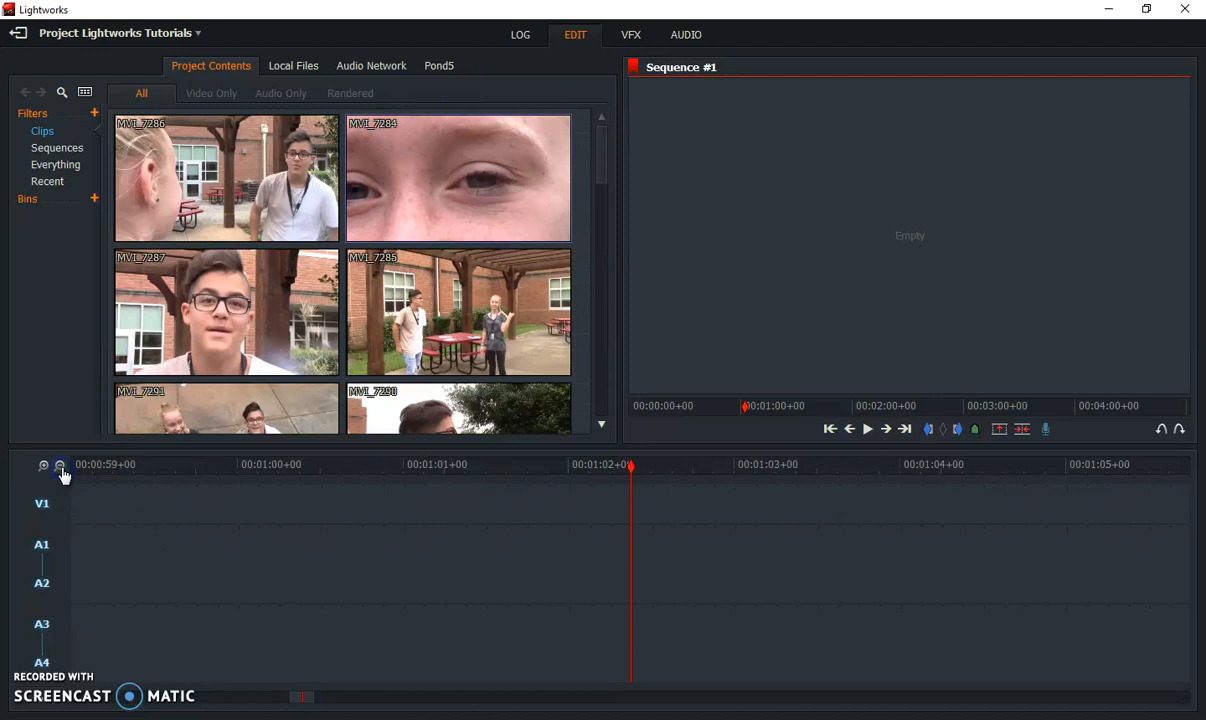
pyautogui.click(61, 468)
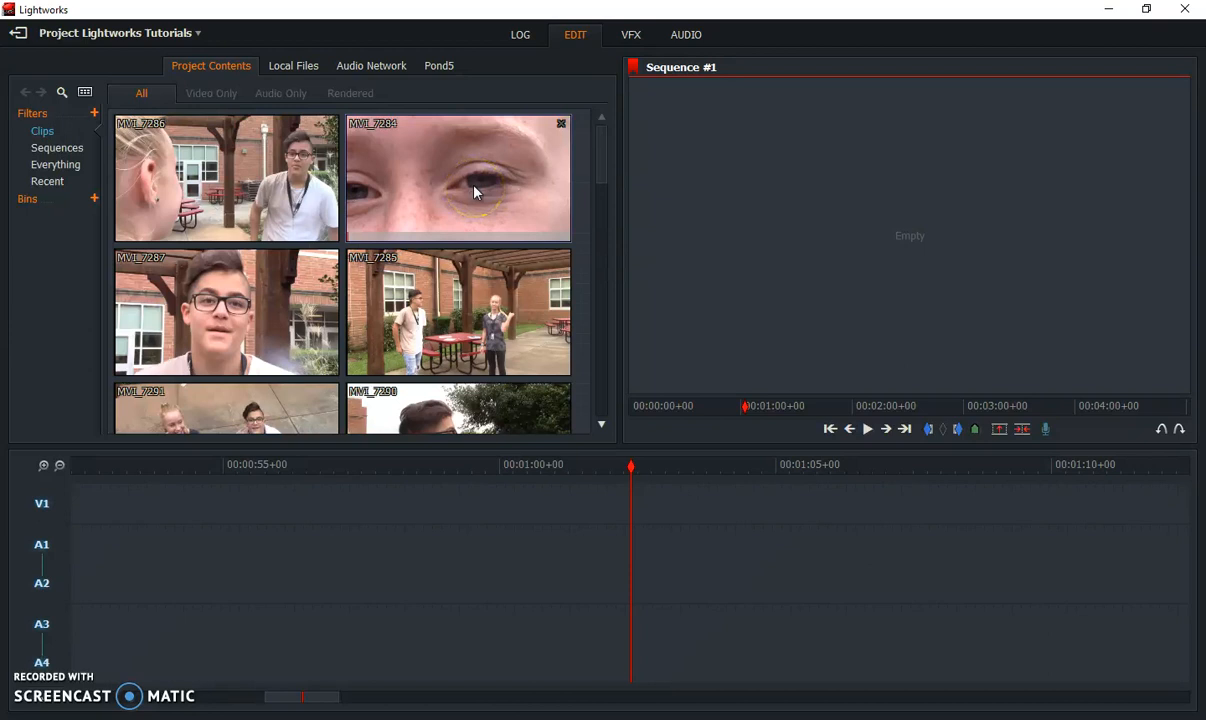
pyautogui.moveTo(476, 192); pyautogui.dragTo(815, 228)
pyautogui.click(532, 207)
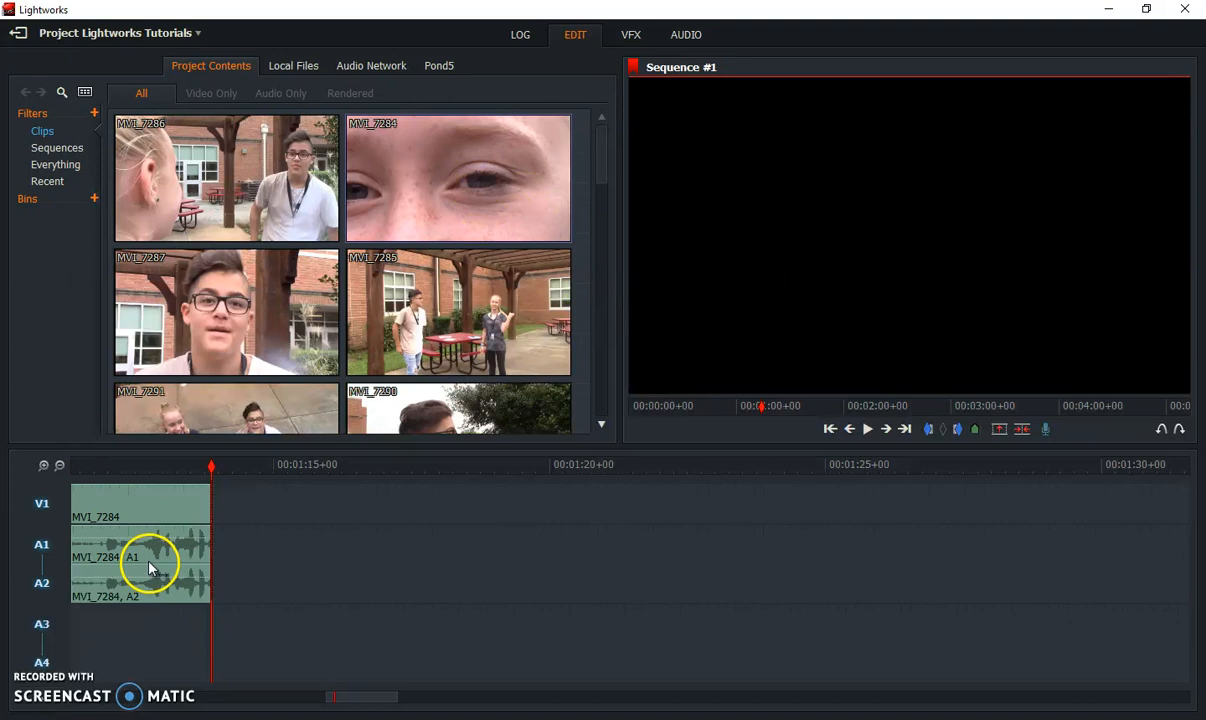
pyautogui.moveTo(148, 566); pyautogui.dragTo(479, 270)
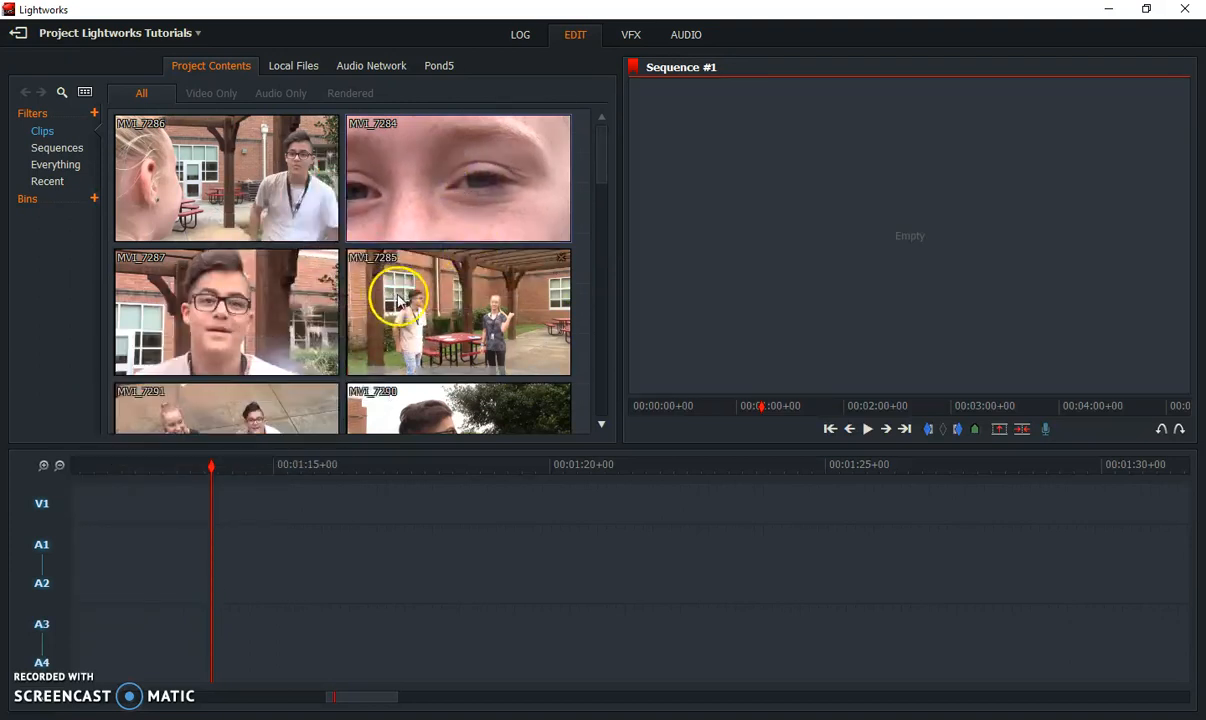
# Open the MVI_7284 clip in the source viewer and set an in mark at about 00:00:02.26
pyautogui.doubleClick(437, 180)
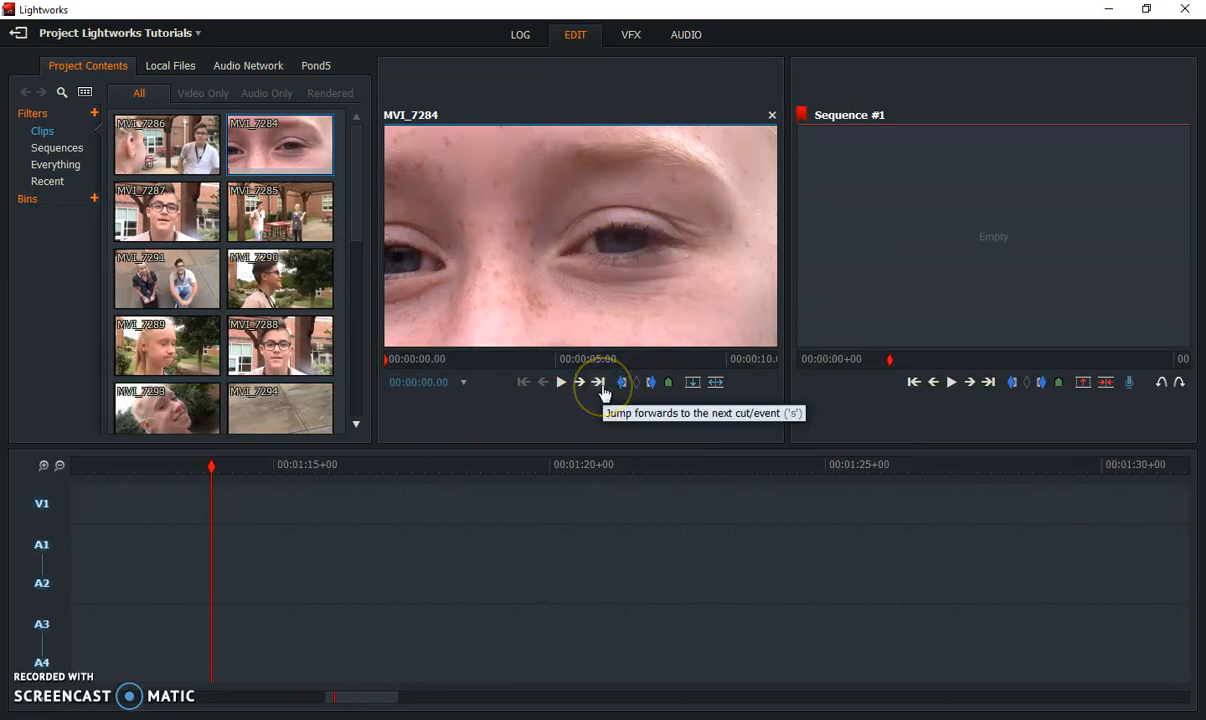
pyautogui.click(399, 337)
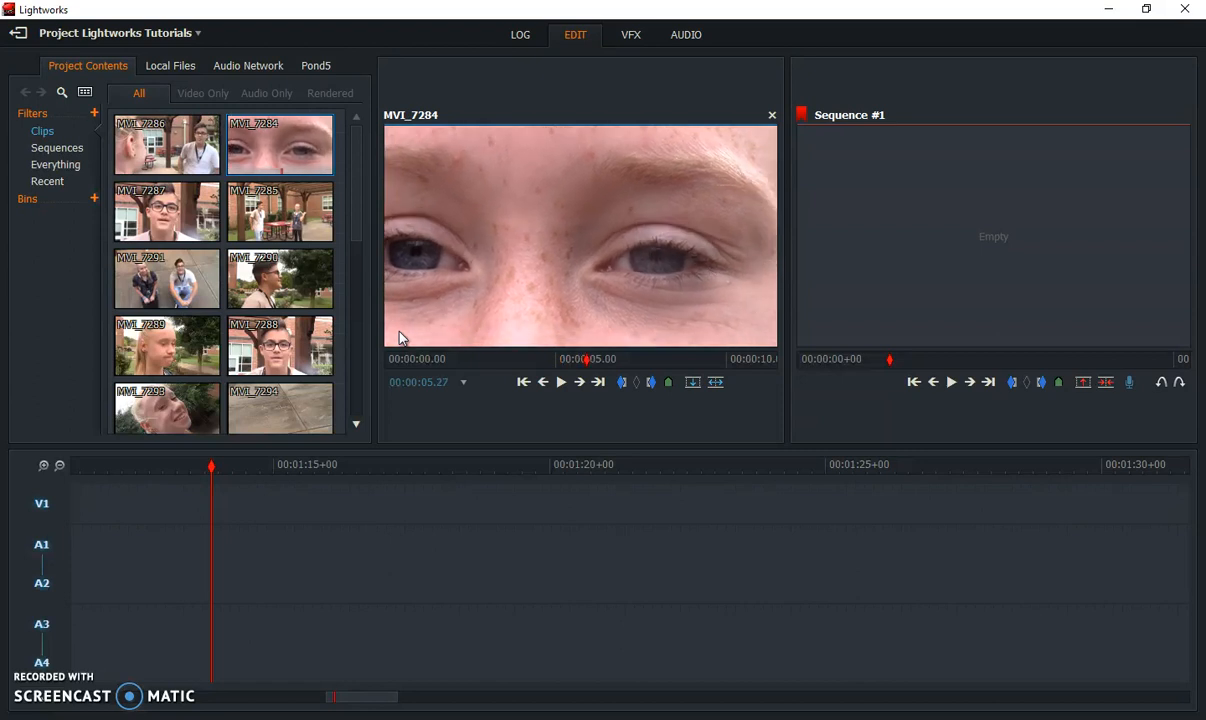
pyautogui.press('Left')
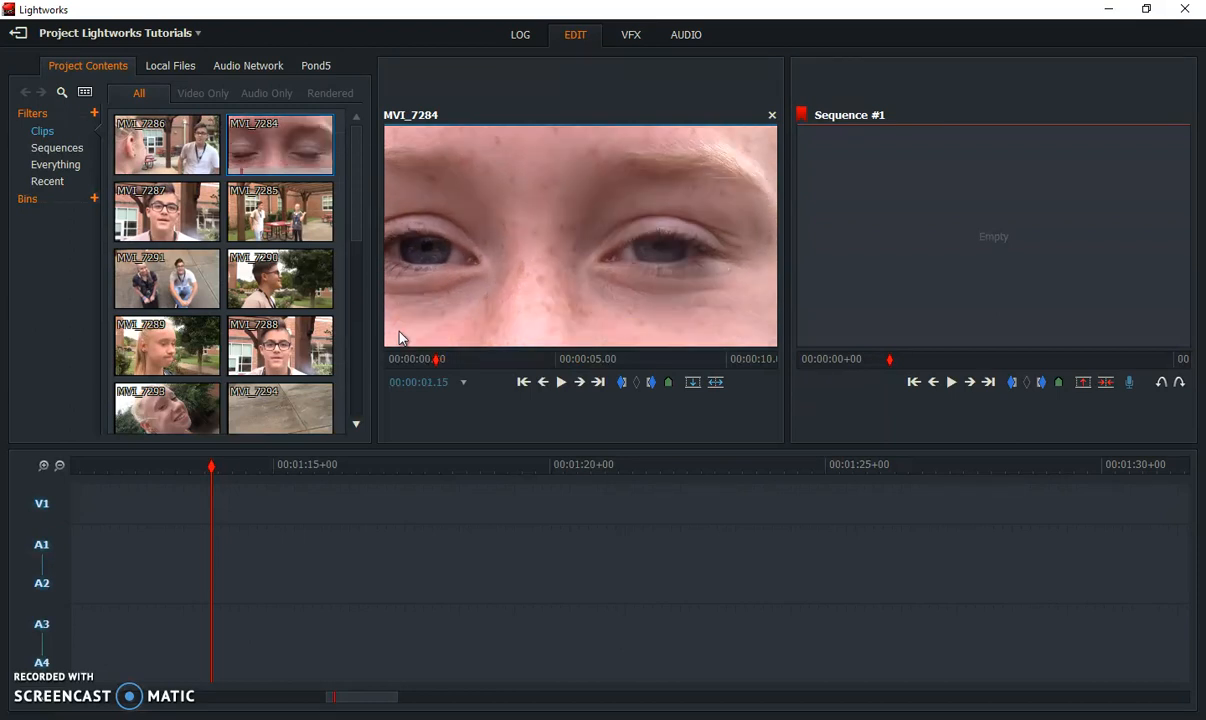
pyautogui.press('Right')
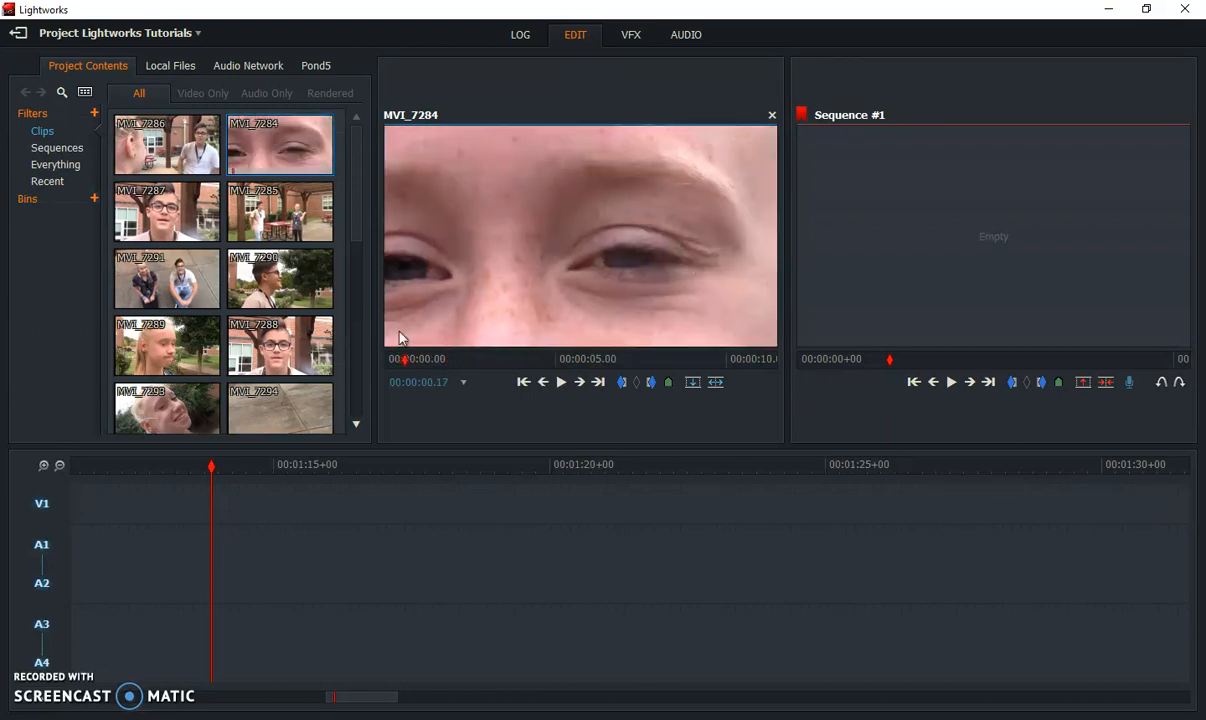
pyautogui.press('Left')
pyautogui.press('Left')
pyautogui.press('Left')
pyautogui.press('Left')
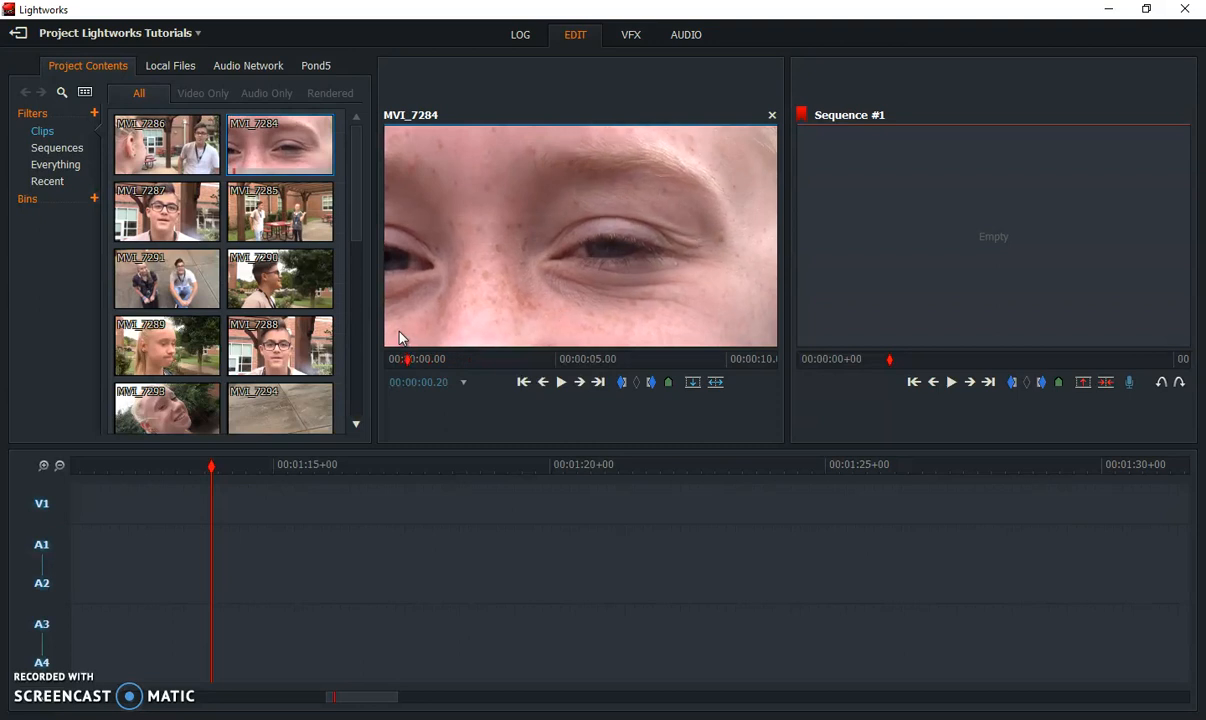
pyautogui.press('Left')
pyautogui.press('Left')
pyautogui.press('Left')
pyautogui.press('Left')
pyautogui.press('Left')
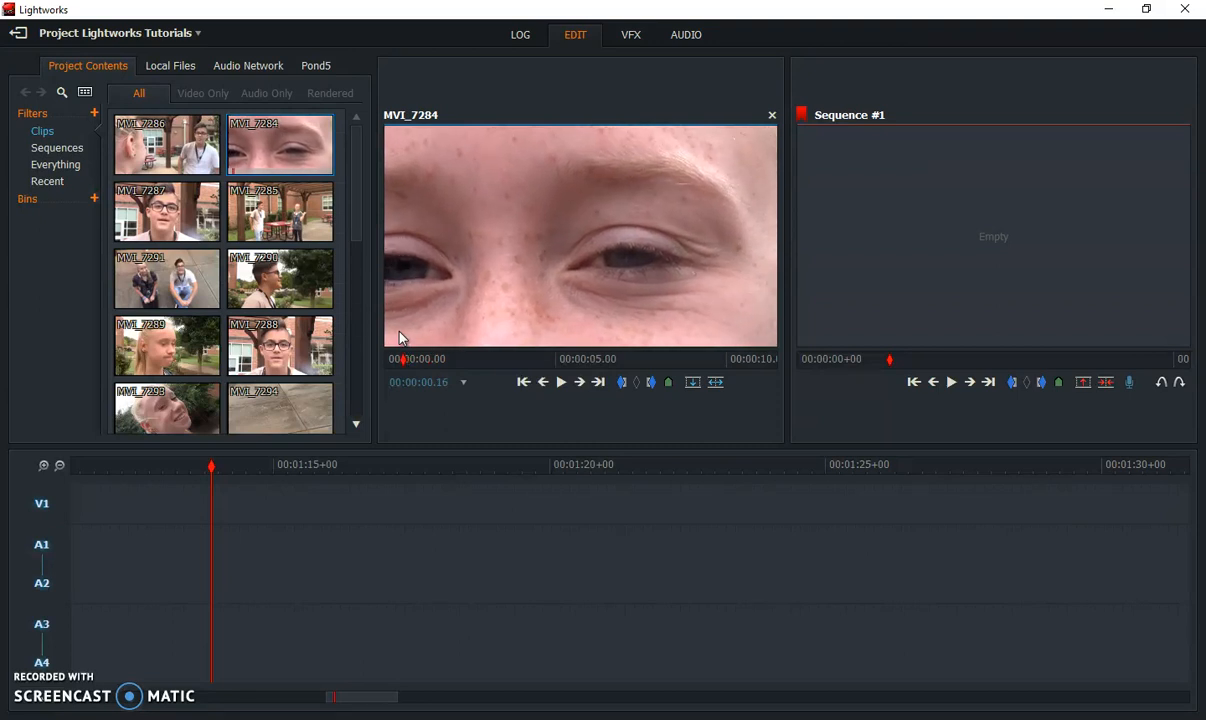
pyautogui.press('Right')
pyautogui.press('Right')
pyautogui.press('Right')
pyautogui.press('Right')
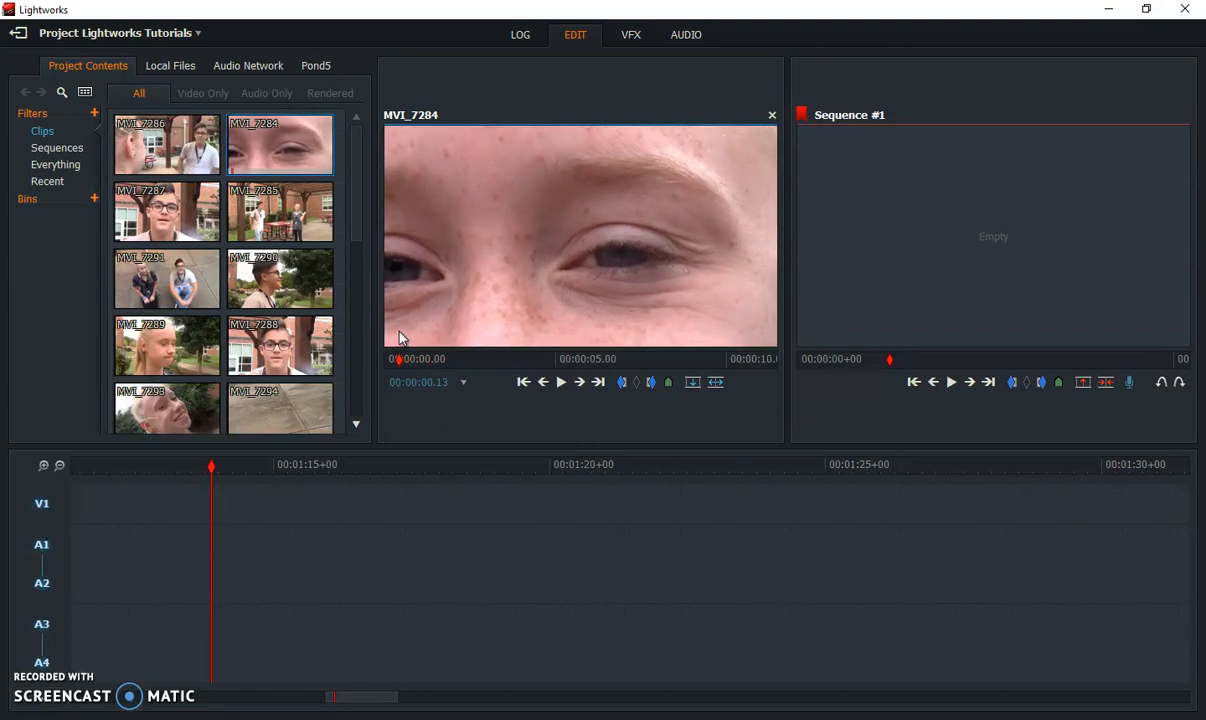
pyautogui.press('Right')
pyautogui.press('Right')
pyautogui.press('Right')
pyautogui.press('Right')
pyautogui.press('Right')
pyautogui.press('Right')
pyautogui.press('Right')
pyautogui.press('Right')
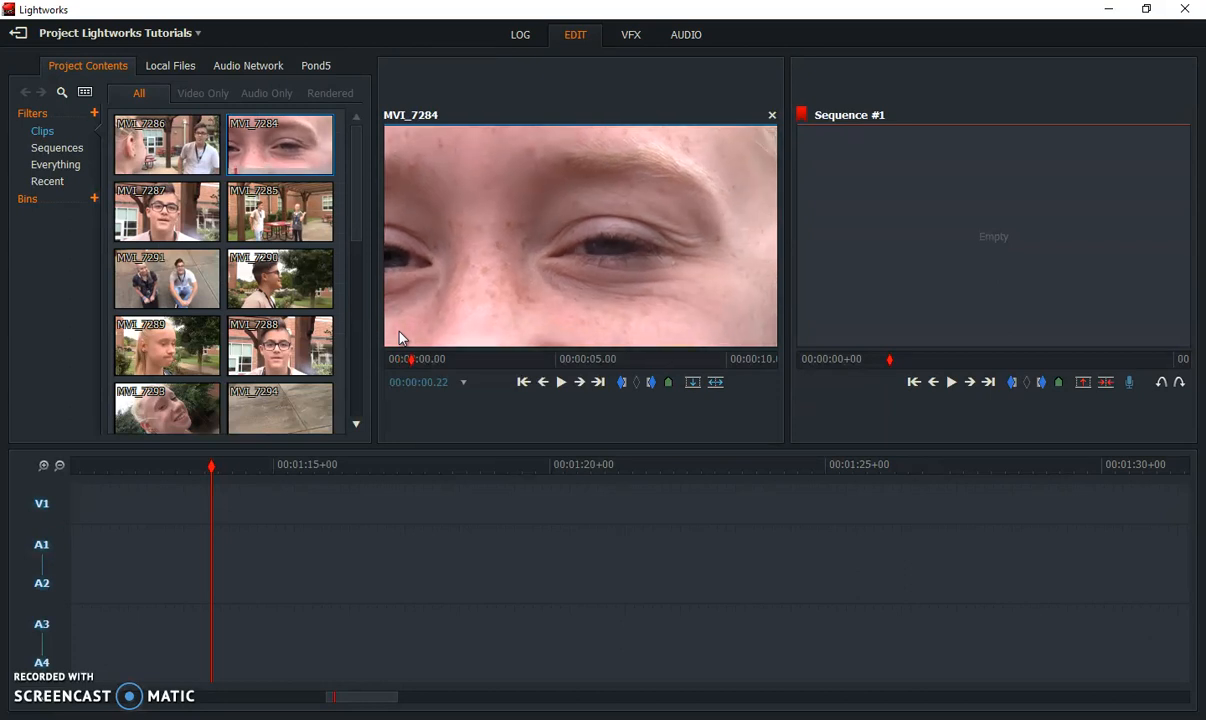
pyautogui.press('Right')
pyautogui.press('Right')
pyautogui.press('Right')
pyautogui.press('Right')
pyautogui.press('Right')
pyautogui.press('Right')
pyautogui.press('Right')
pyautogui.press('Right')
pyautogui.press('Right')
pyautogui.press('Right')
pyautogui.press('Right')
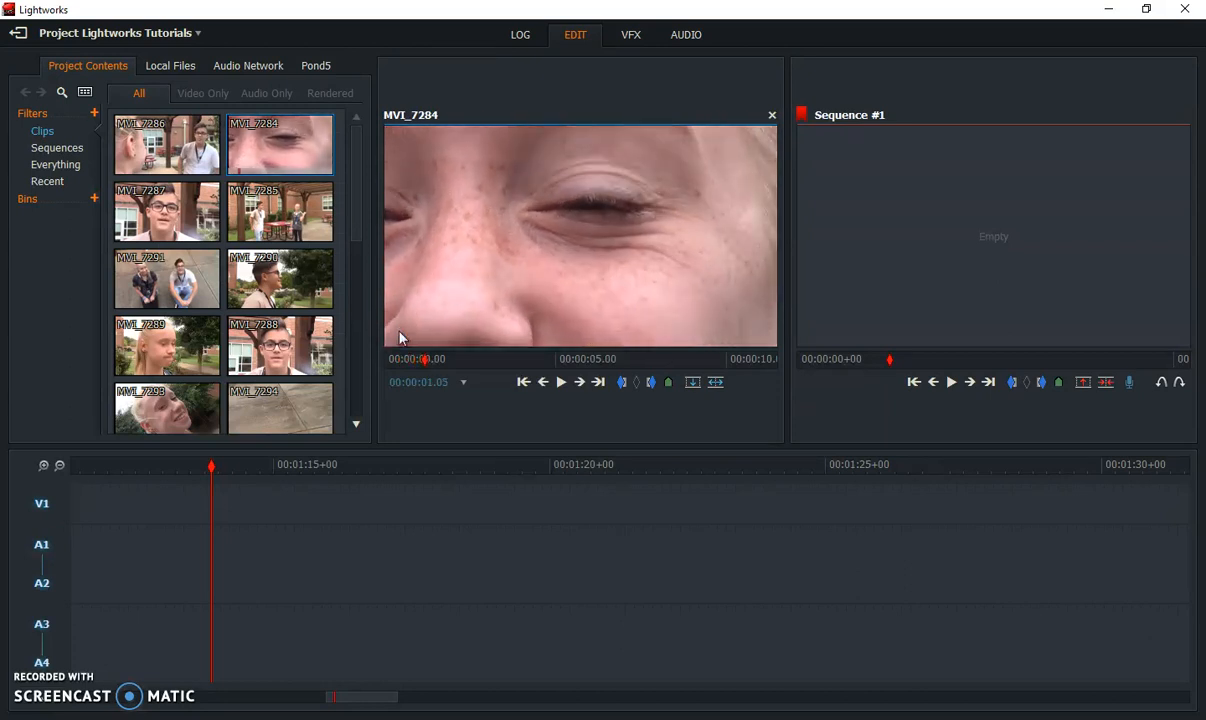
pyautogui.press('Right')
pyautogui.press('Right')
pyautogui.press('Right')
pyautogui.press('Right')
pyautogui.press('Right')
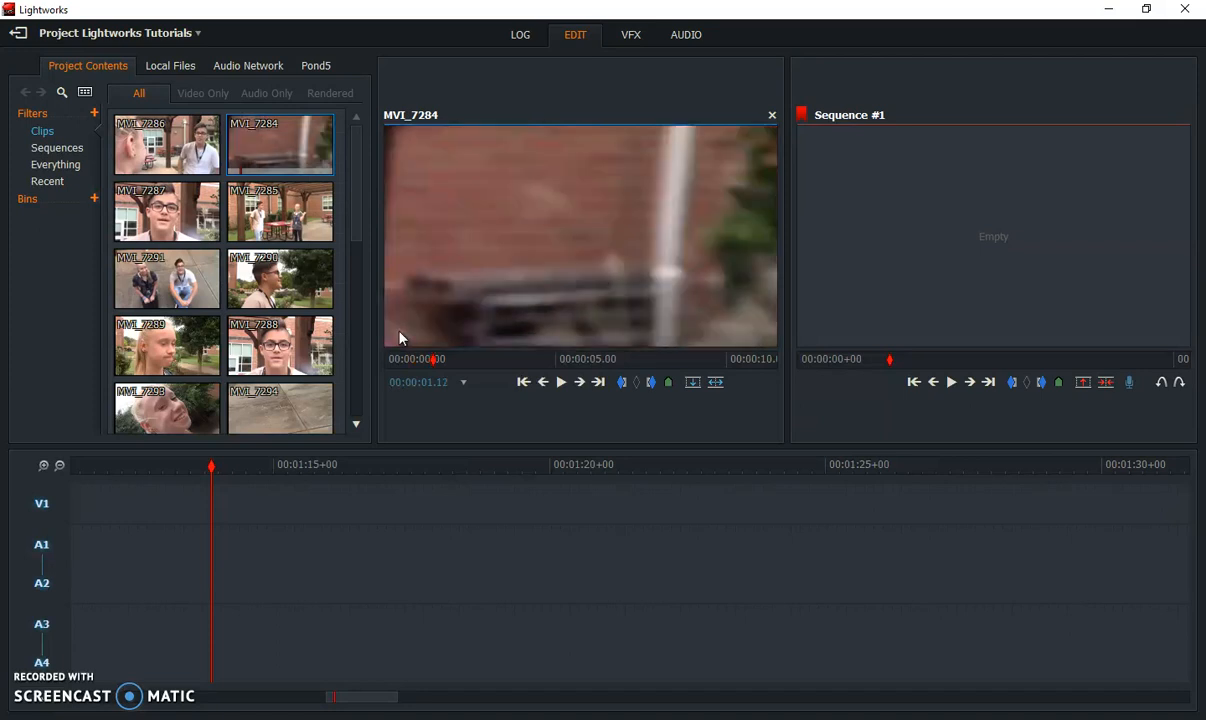
pyautogui.press('Right')
pyautogui.press('Right')
pyautogui.press('Right')
pyautogui.press('Right')
pyautogui.press('Right')
pyautogui.press('Right')
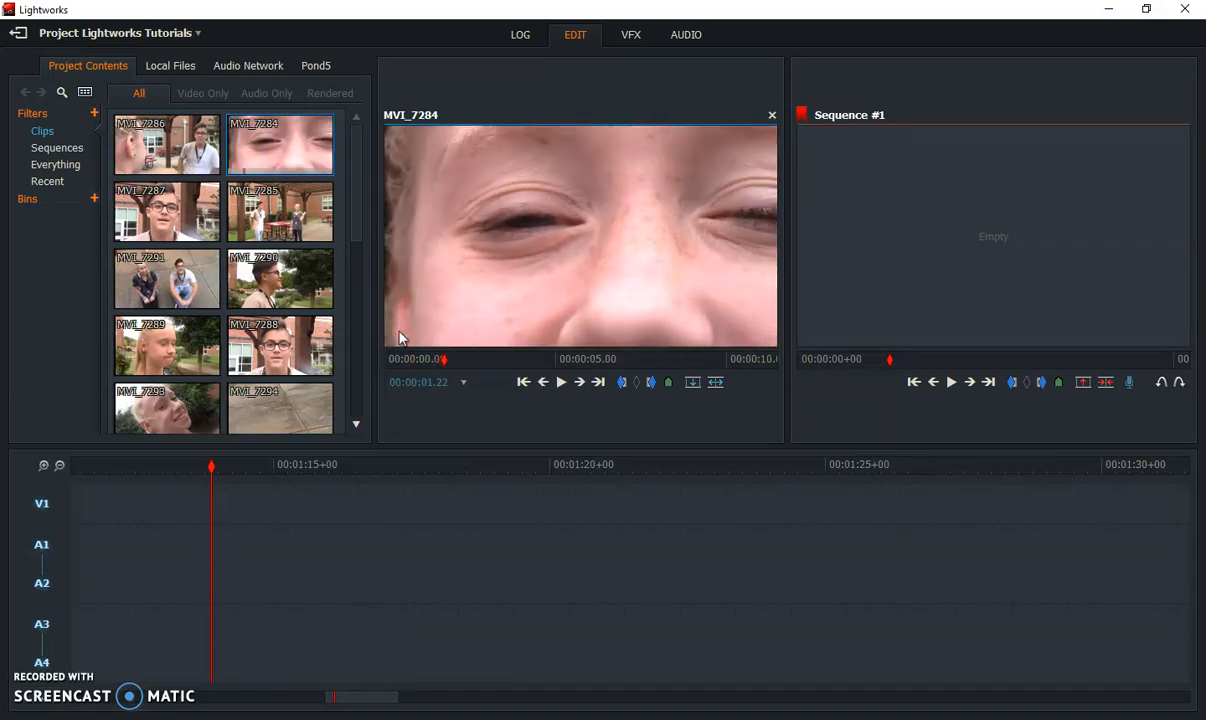
pyautogui.press('Right')
pyautogui.press('Right')
pyautogui.press('Right')
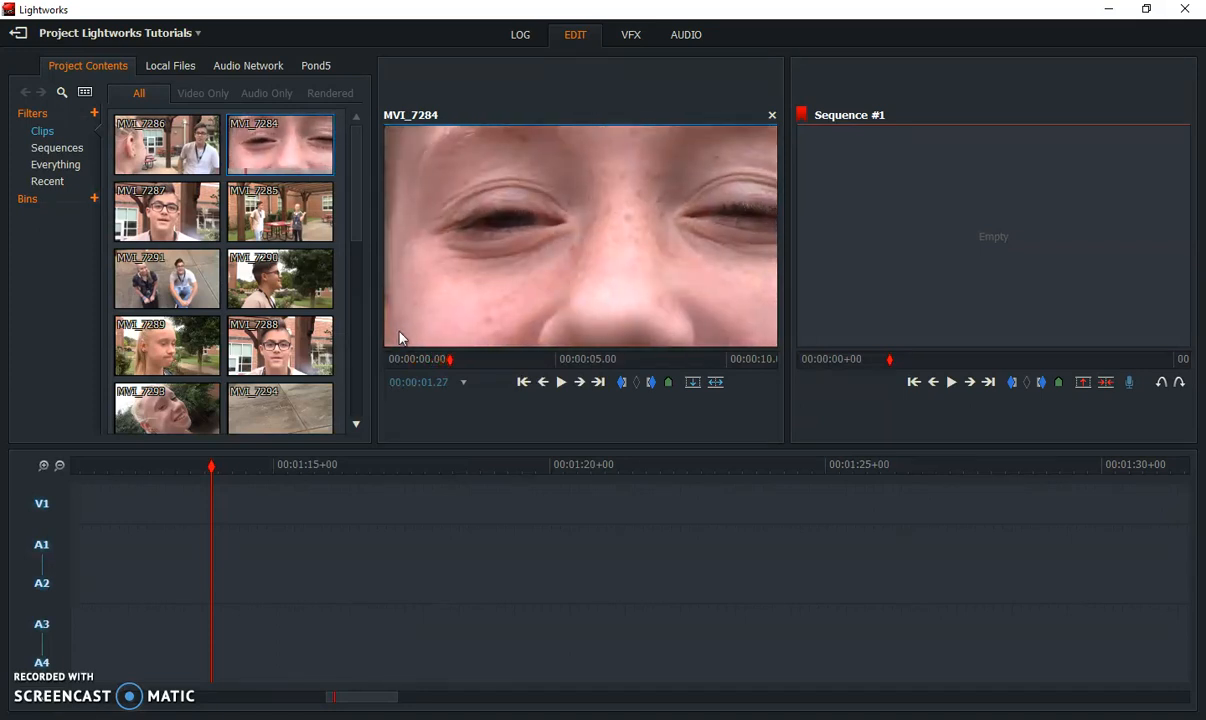
pyautogui.press('Right')
pyautogui.press('Right')
pyautogui.press('Right')
pyautogui.press('Right')
pyautogui.press('Right')
pyautogui.press('Right')
pyautogui.press('Right')
pyautogui.press('Right')
pyautogui.press('Right')
pyautogui.press('Right')
pyautogui.press('Right')
pyautogui.press('Right')
pyautogui.press('Right')
pyautogui.press('Right')
pyautogui.press('Right')
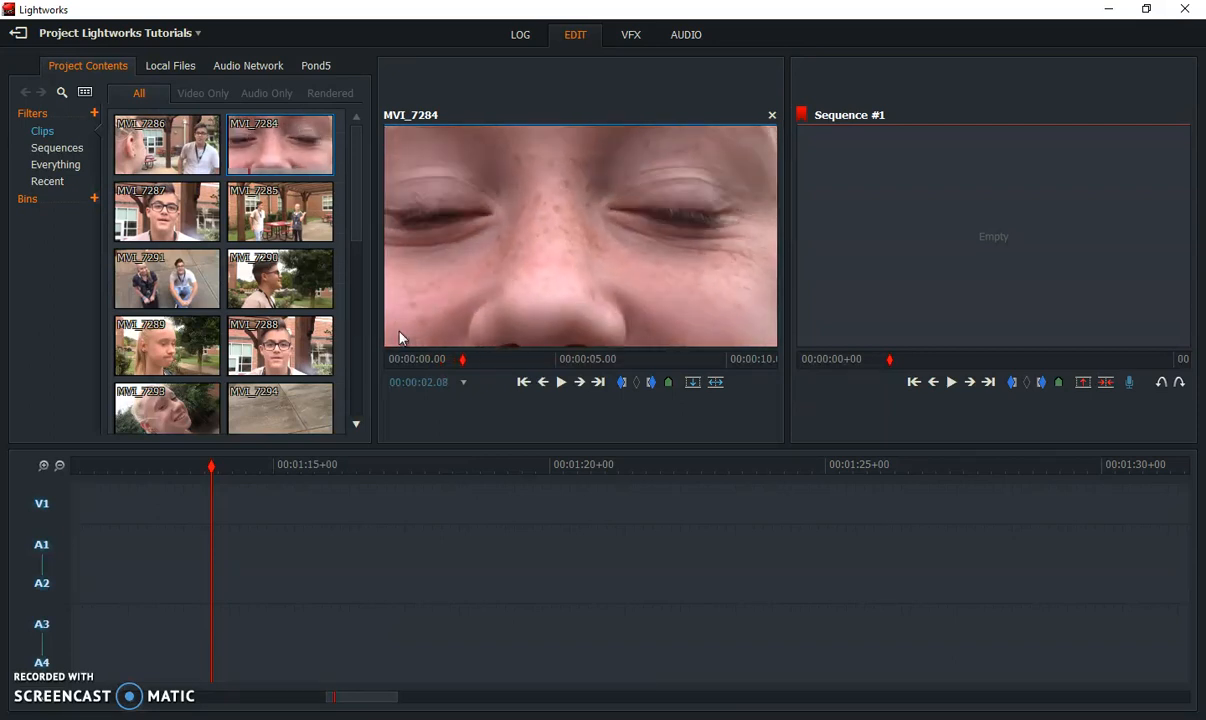
pyautogui.press('Right')
pyautogui.press('Right')
pyautogui.press('Right')
pyautogui.press('Right')
pyautogui.press('Right')
pyautogui.press('Right')
pyautogui.press('Right')
pyautogui.press('Right')
pyautogui.press('Right')
pyautogui.press('Right')
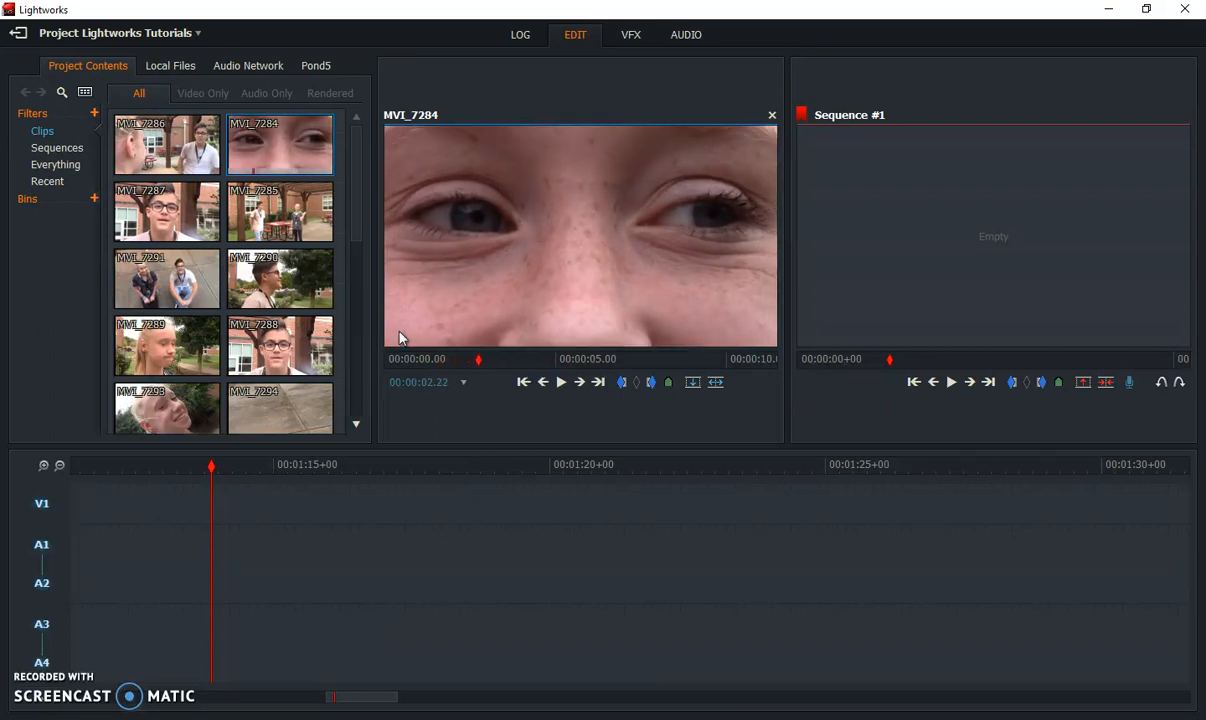
pyautogui.click(621, 383)
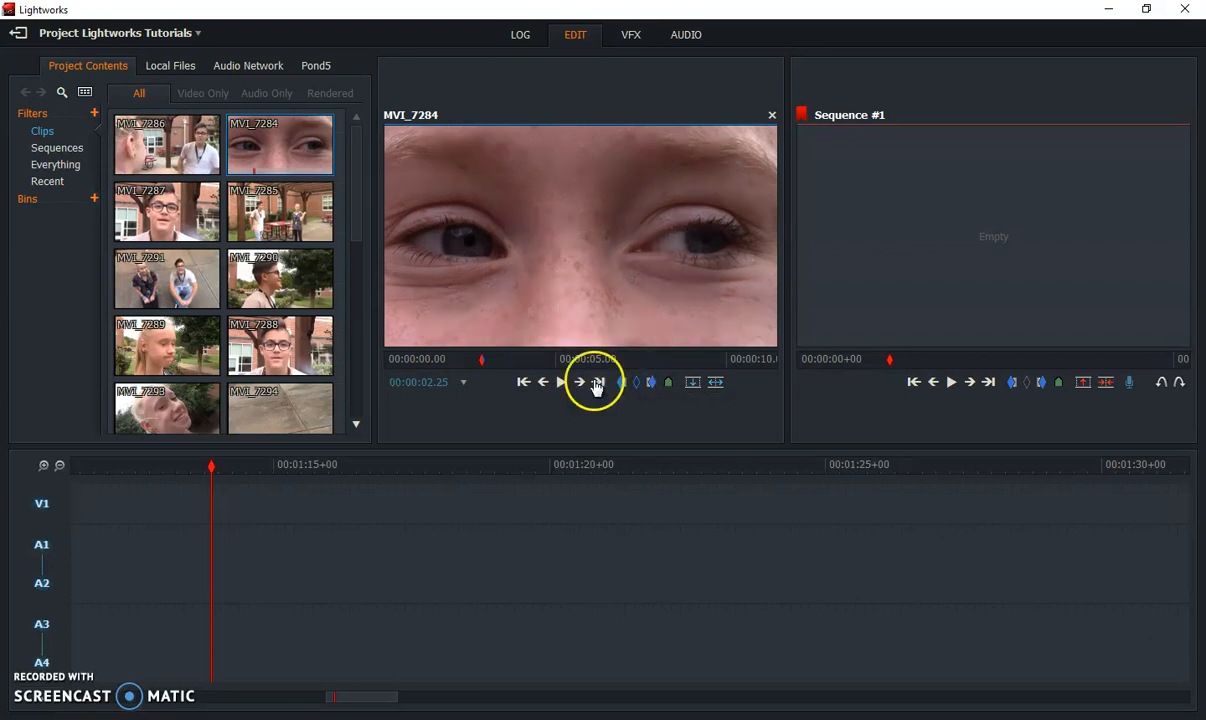
# Play MVI_7284 onward in the source viewer and set an out mark at 00:00:09.01
pyautogui.press('space')
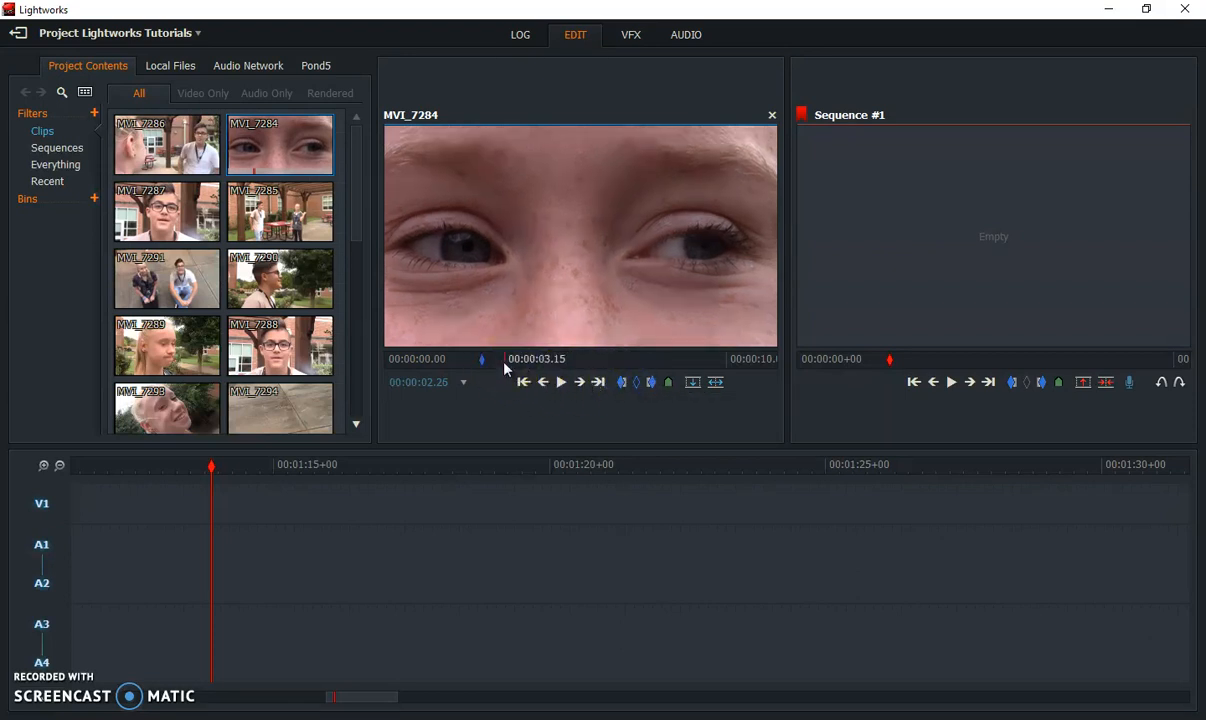
pyautogui.press('space')
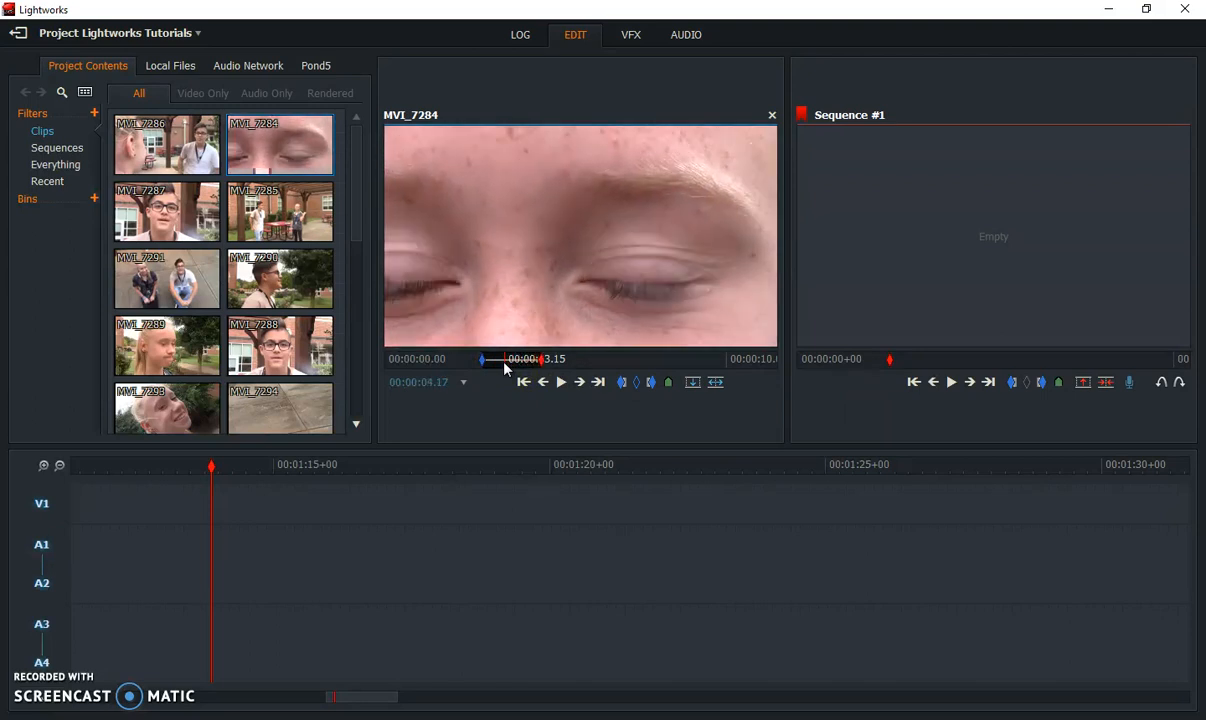
pyautogui.click(491, 376)
pyautogui.moveTo(491, 376)
pyautogui.mouseDown()
pyautogui.moveTo(487, 360)
pyautogui.moveTo(556, 362)
pyautogui.moveTo(484, 372)
pyautogui.moveTo(491, 362)
pyautogui.mouseUp()
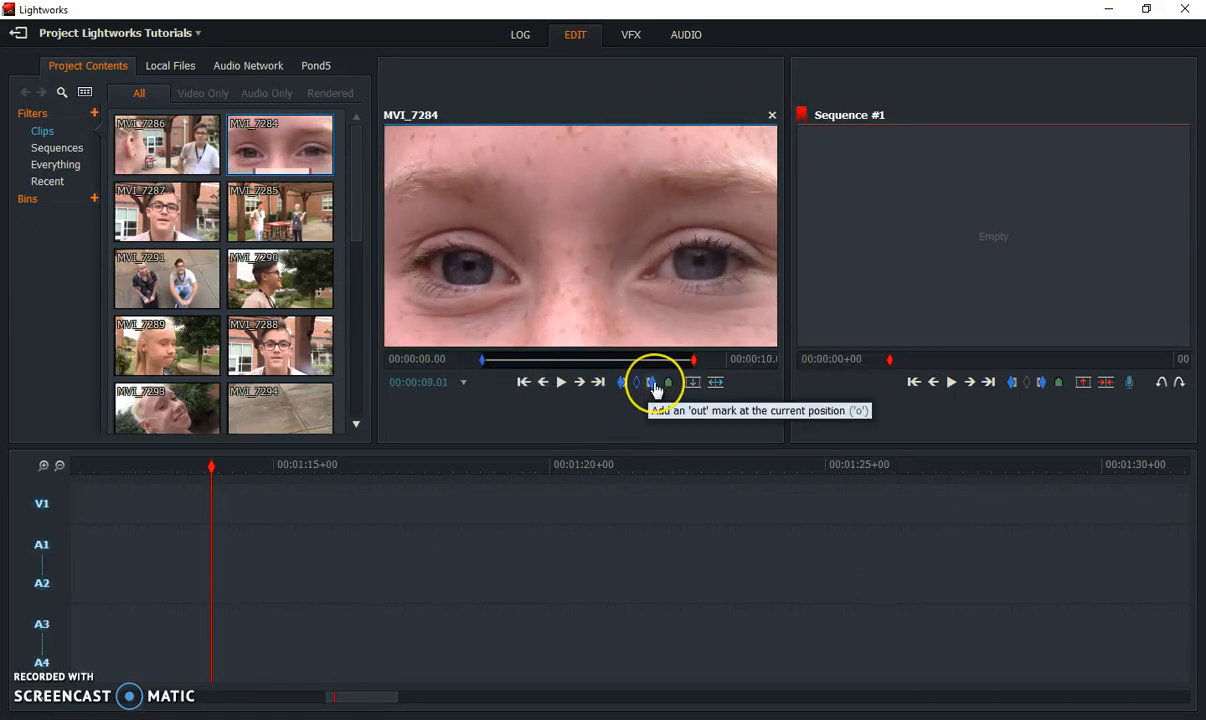
pyautogui.click(653, 384)
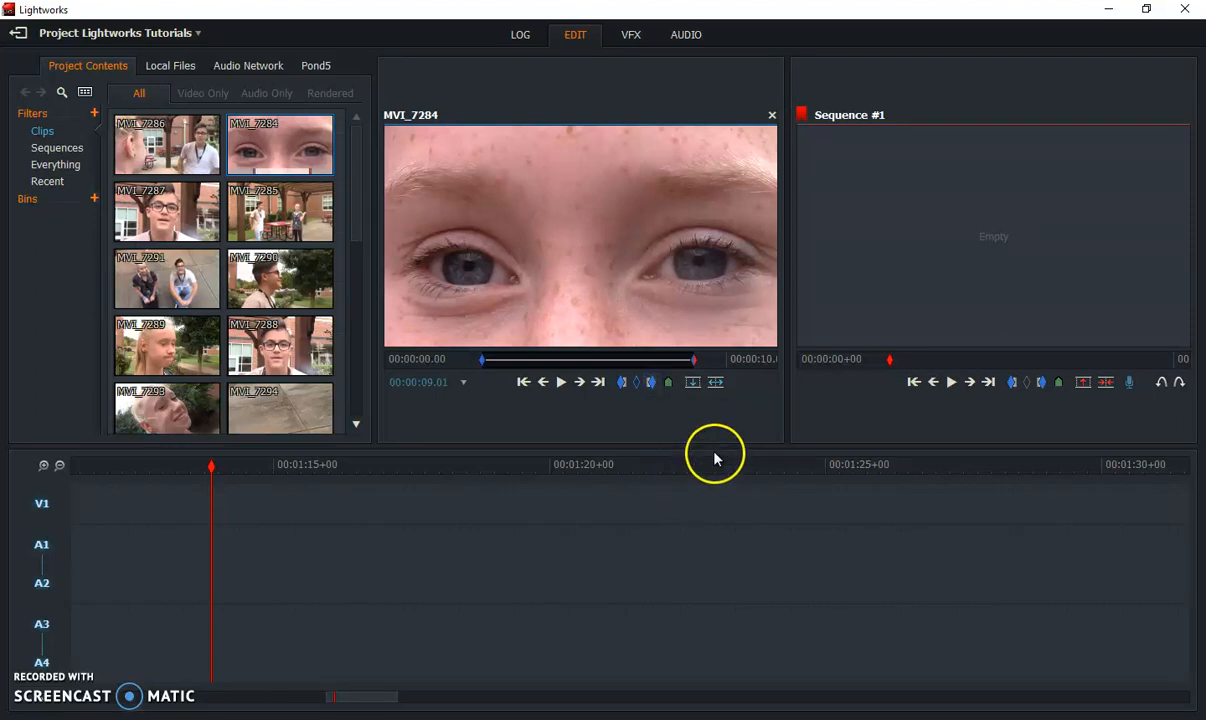
# Place the marked section of MVI_7284 on the timeline, remove it again and close the source viewer
pyautogui.click(716, 384)
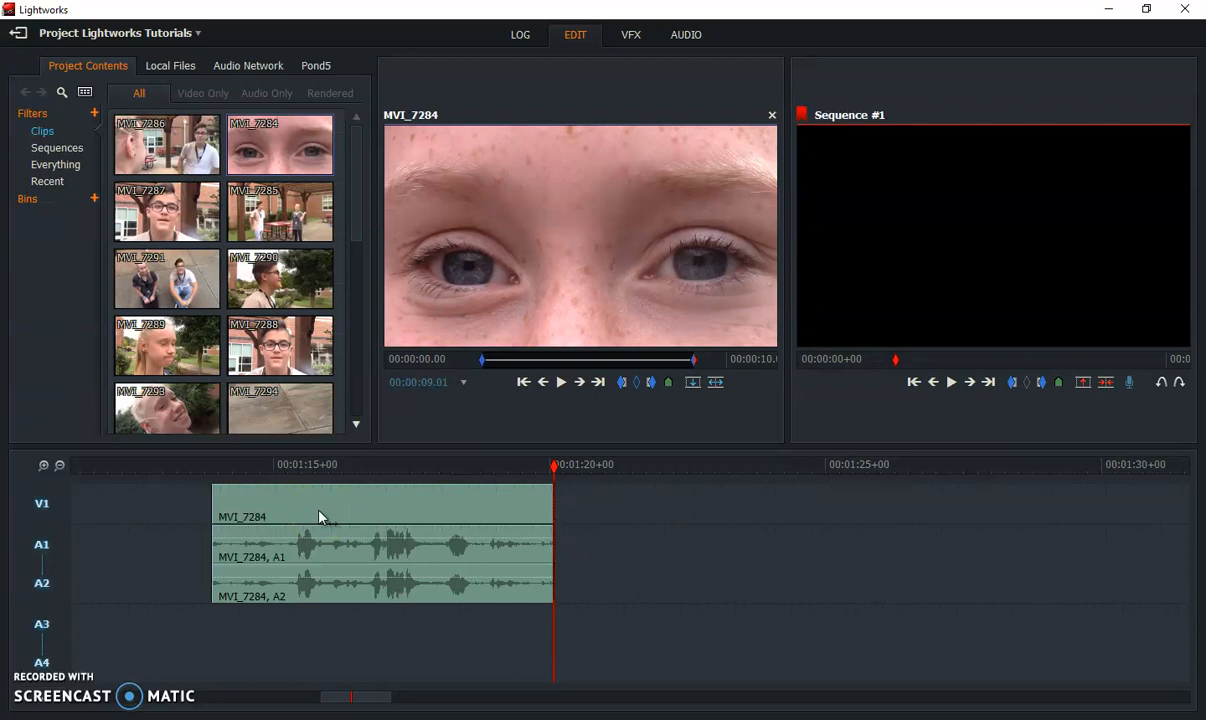
pyautogui.moveTo(320, 517); pyautogui.dragTo(330, 188)
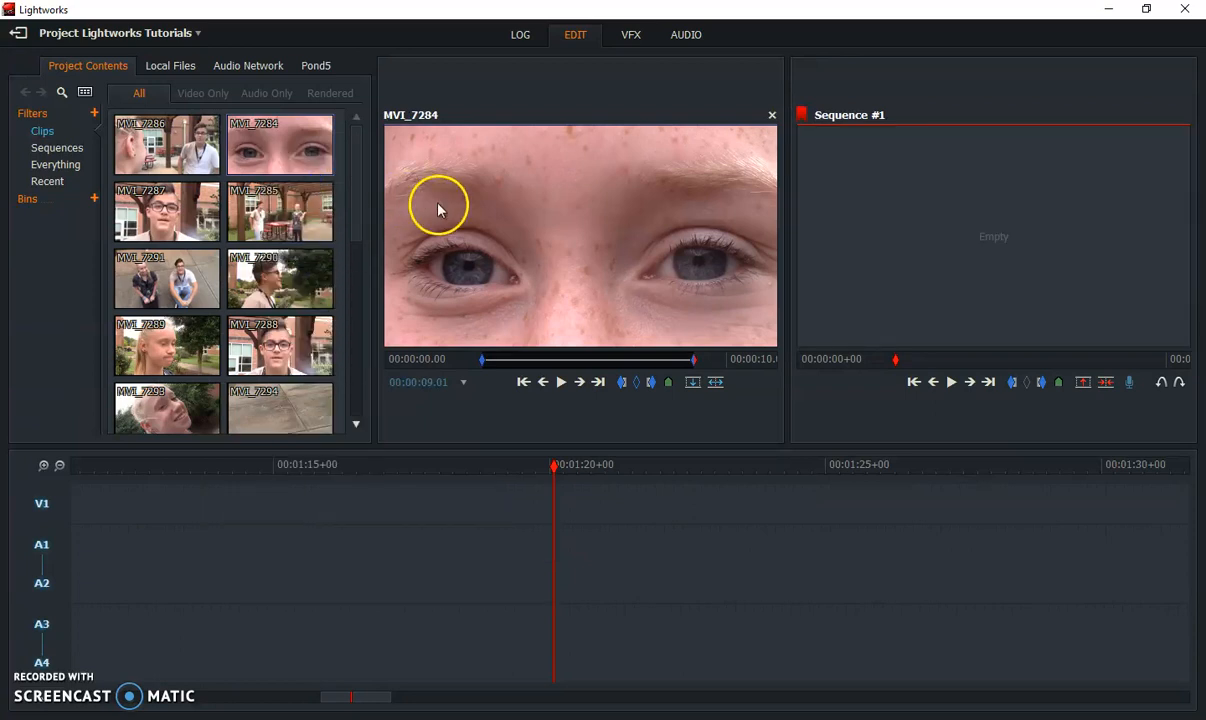
pyautogui.click(772, 115)
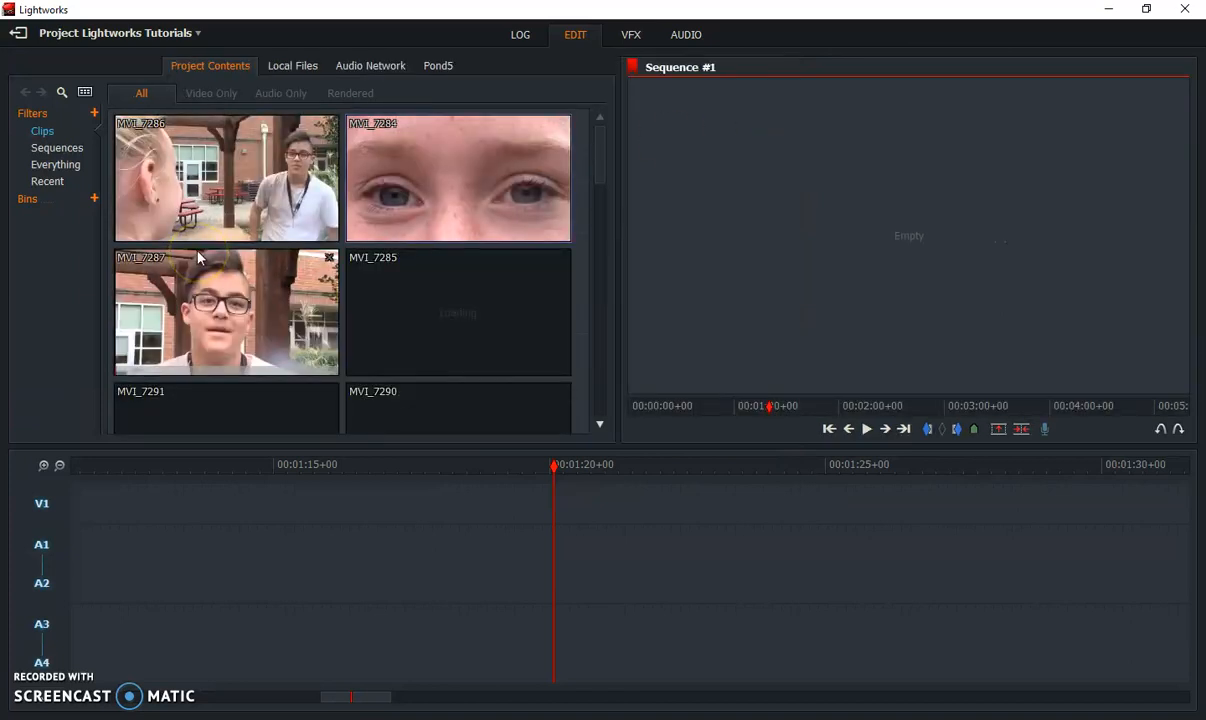
# Add the MVI_7287 clip to the timeline and move it to the very start of the sequence
pyautogui.moveTo(210, 290); pyautogui.dragTo(60, 467)
pyautogui.click(60, 467)
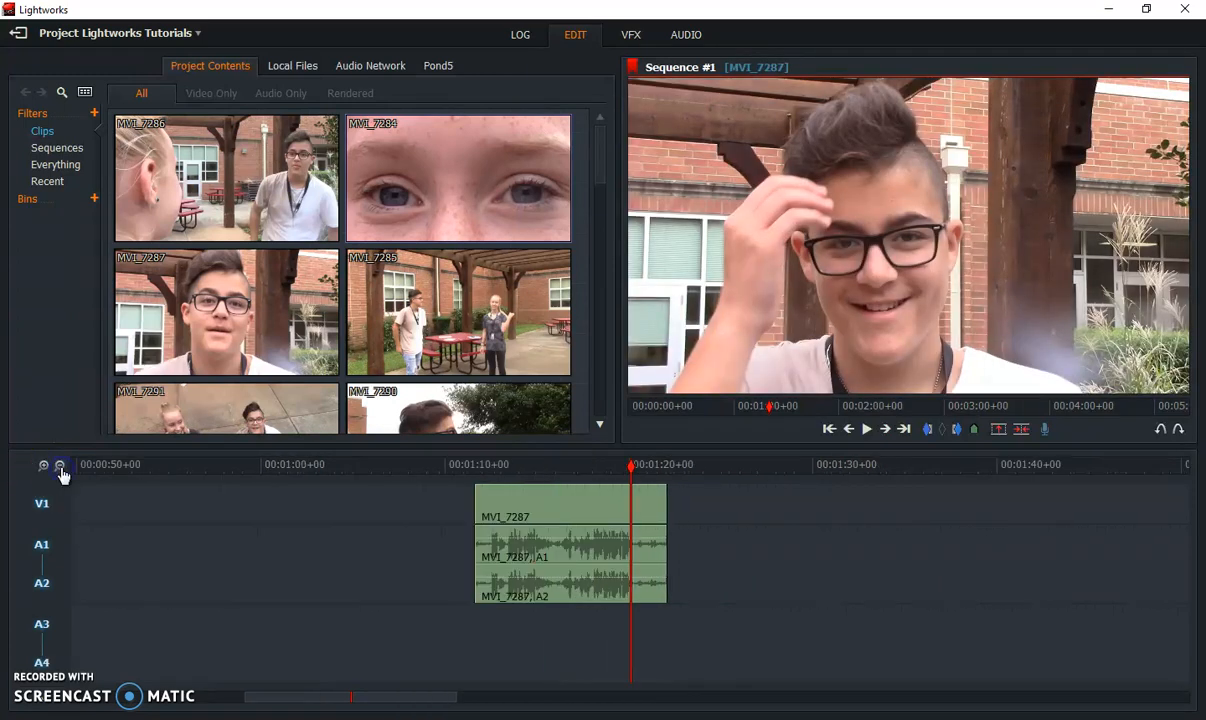
pyautogui.click(60, 467)
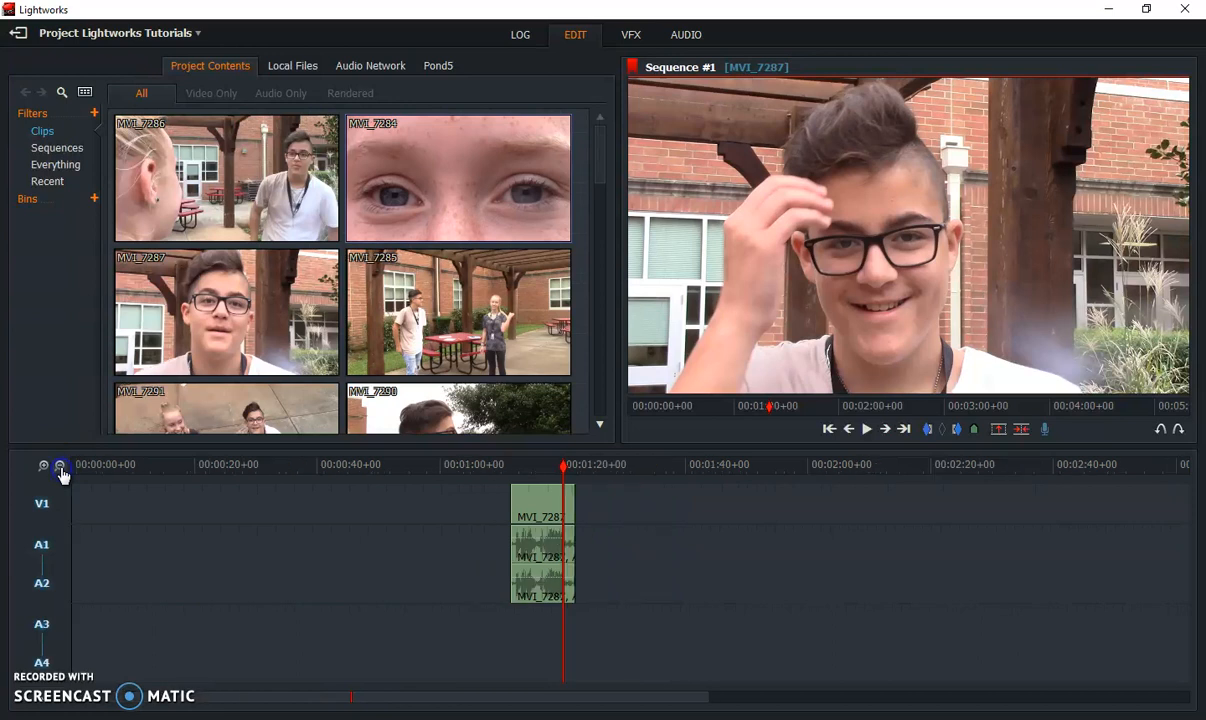
pyautogui.moveTo(550, 505); pyautogui.dragTo(92, 502)
pyautogui.click(61, 466)
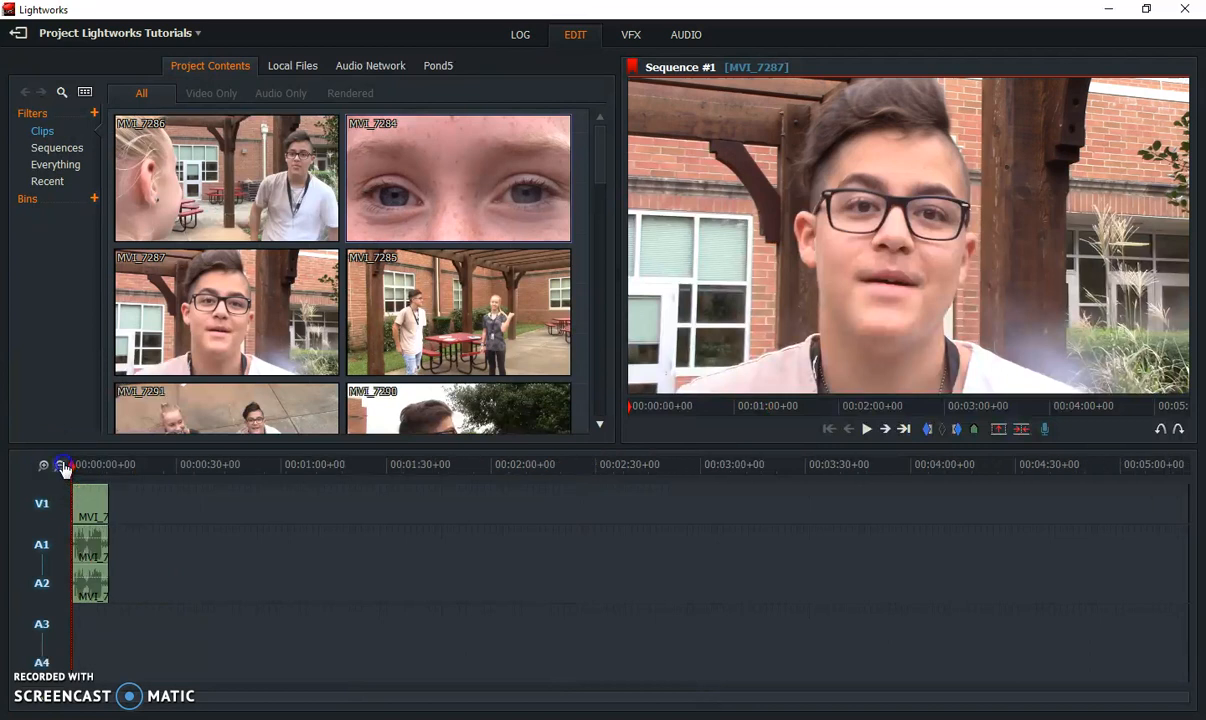
# Shift the MVI_7287 clip along the timeline so that it begins at about 00:00:05
pyautogui.moveTo(89, 499); pyautogui.dragTo(124, 512)
pyautogui.click(61, 466)
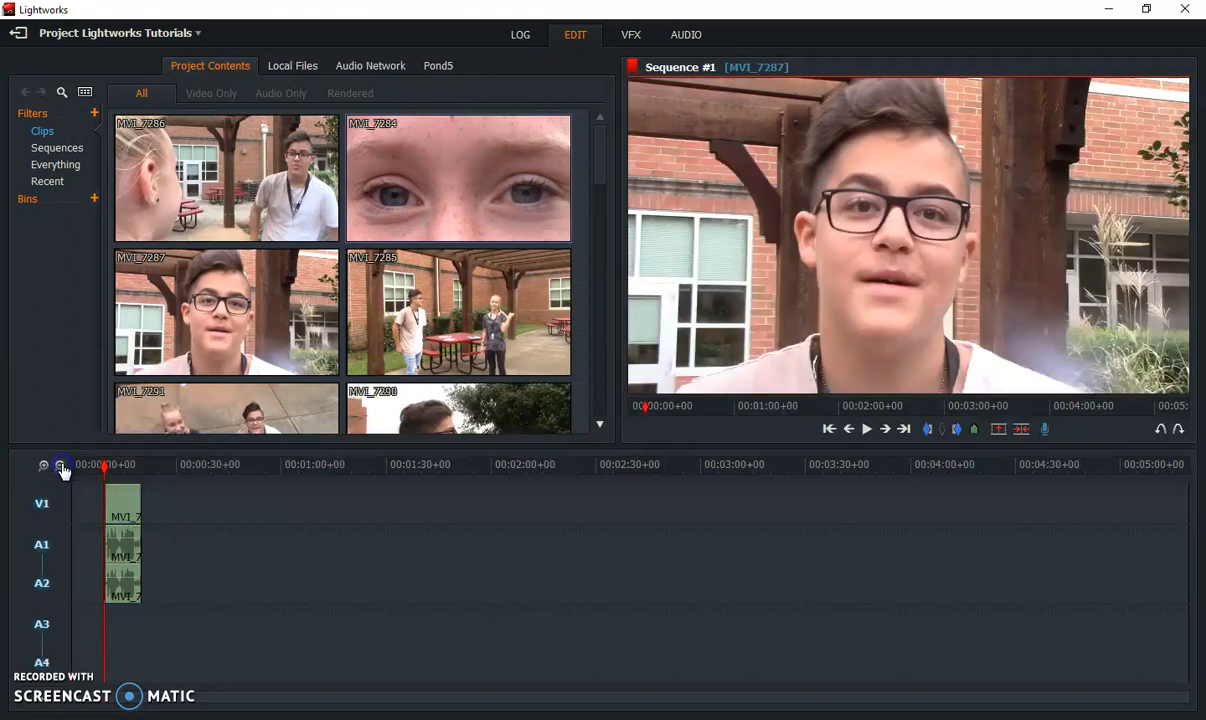
pyautogui.click(43, 466)
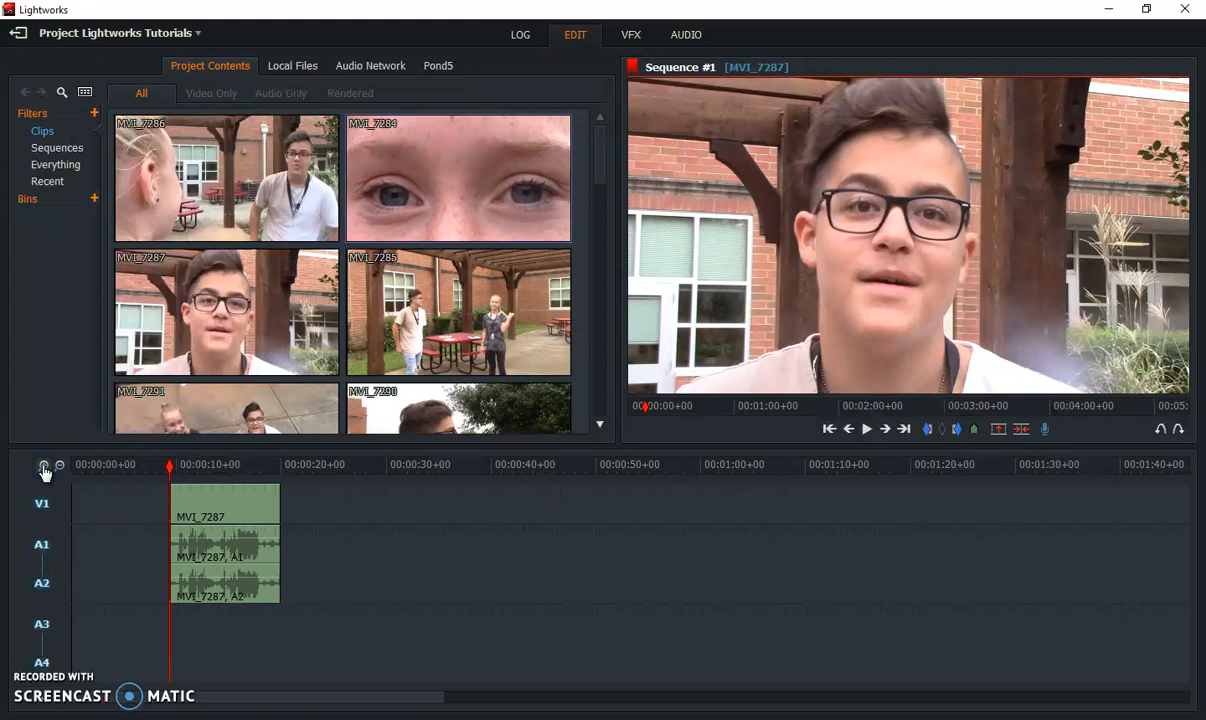
pyautogui.moveTo(240, 504); pyautogui.dragTo(195, 510)
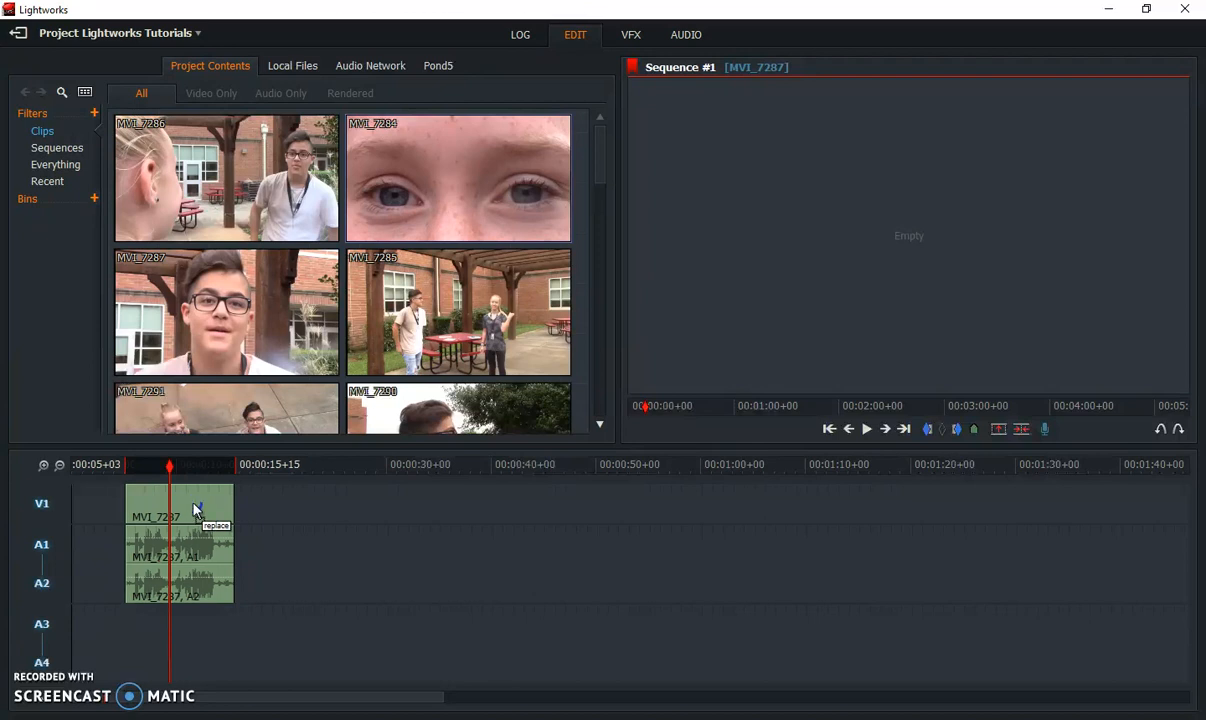
pyautogui.moveTo(196, 510); pyautogui.dragTo(197, 508)
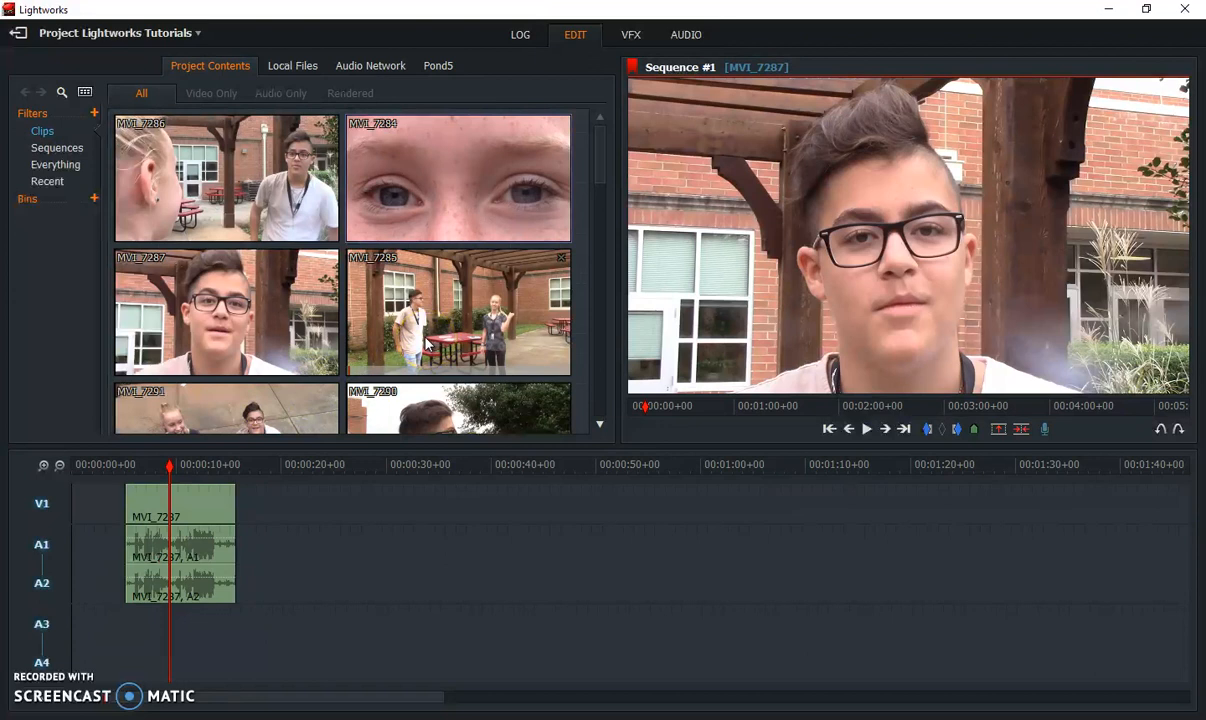
# Append a second MVI_7287 clip, MVI_7290 and MVI_7291 end to end after the first clip on the timeline
pyautogui.moveTo(283, 303); pyautogui.dragTo(235, 537)
pyautogui.moveTo(441, 405); pyautogui.dragTo(347, 540)
pyautogui.moveTo(242, 404); pyautogui.dragTo(462, 520)
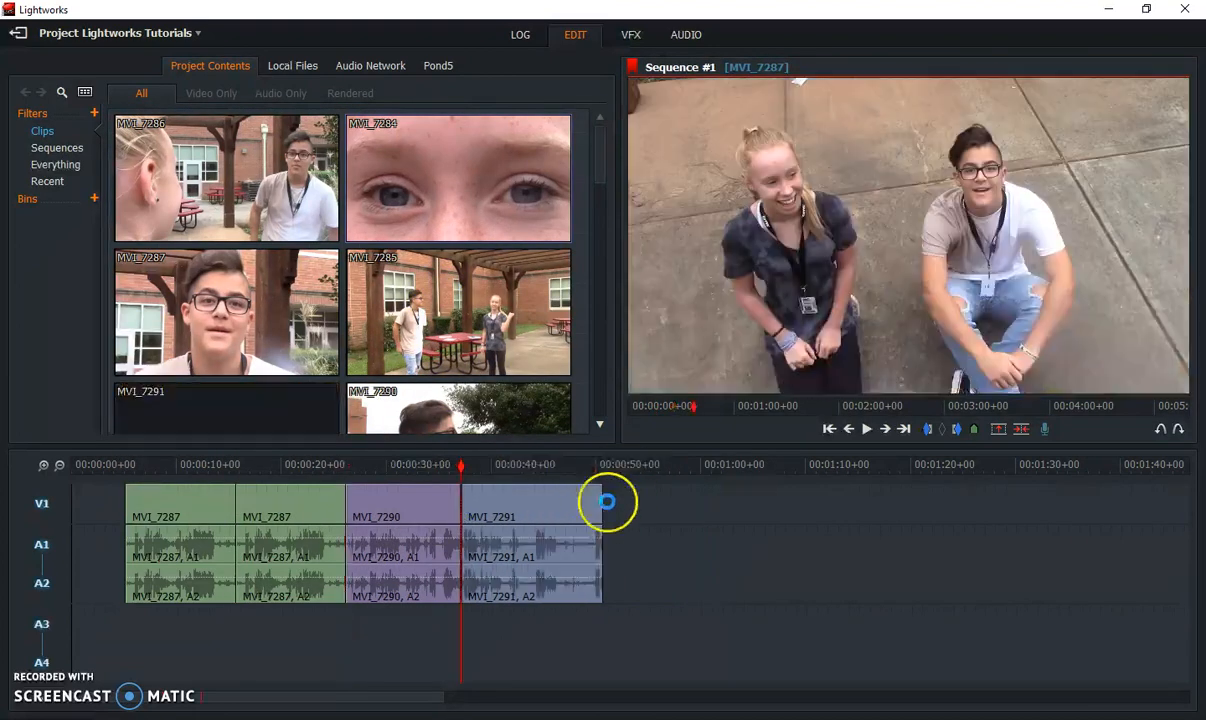